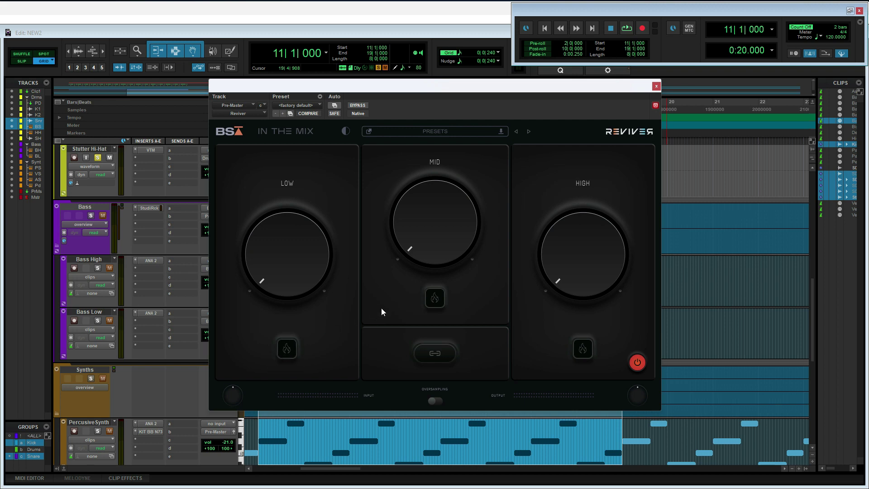
# Step: Try the Mid band's flame mode and briefly link the three bands while moving the Low knob
pyautogui.click(433, 302)
pyautogui.click(438, 300)
pyautogui.click(436, 352)
pyautogui.moveTo(278, 294)
pyautogui.mouseDown()
pyautogui.moveTo(260, 226)
pyautogui.moveTo(274, 290)
pyautogui.mouseUp()
pyautogui.click(436, 353)
# Step: Enable oversampling in Reviver and switch the plug-in's internal power off and back on
pyautogui.click(436, 401)
pyautogui.click(635, 365)
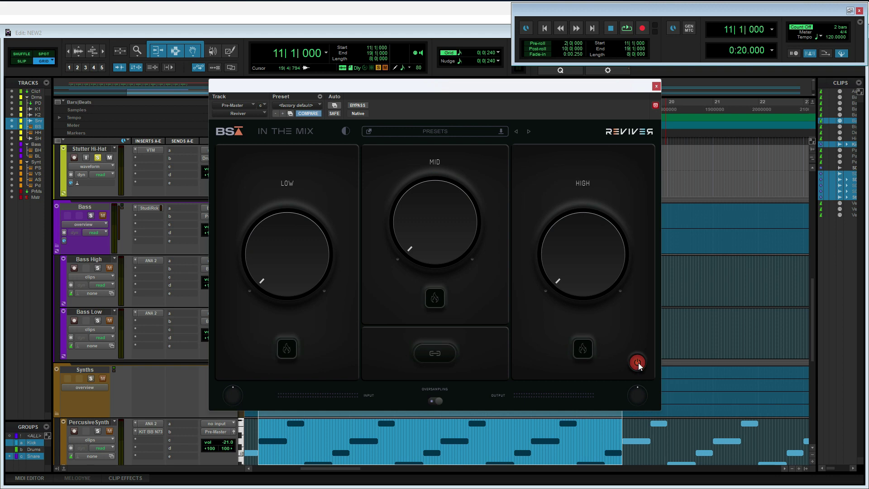
pyautogui.click(638, 363)
pyautogui.click(638, 363)
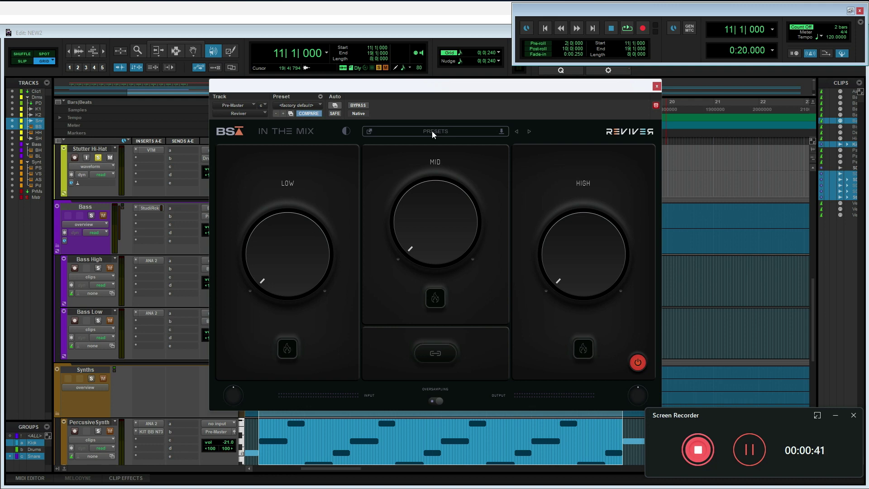
# Step: Try Reviver's light interface theme and return to the dark one
pyautogui.click(346, 131)
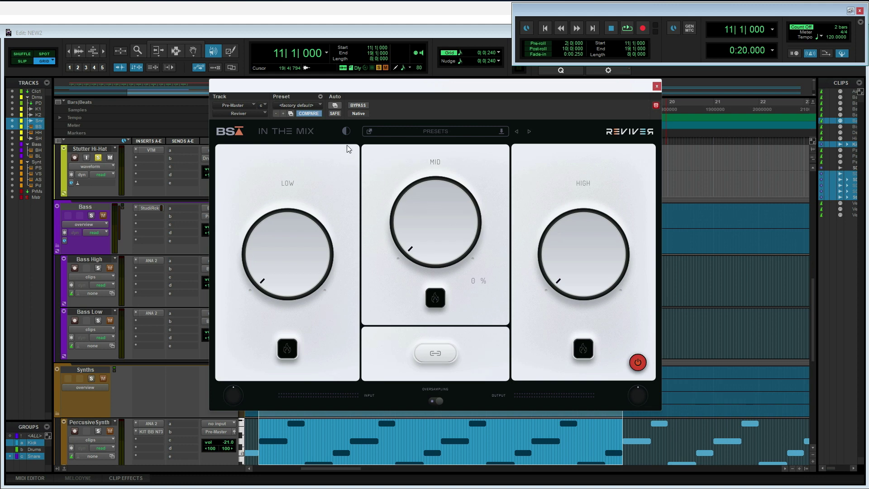
pyautogui.click(346, 131)
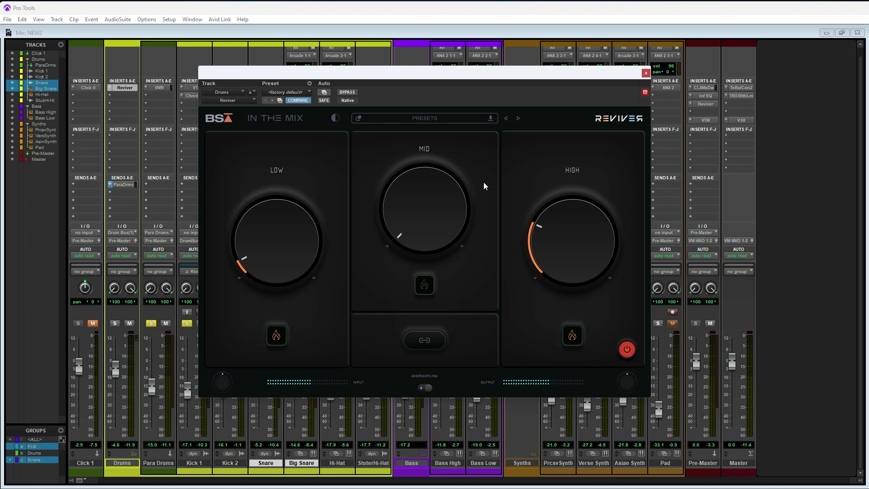
# Step: Compare the Drums track with and without Reviver by repeatedly bypassing and reactivating the effect
pyautogui.moveTo(292, 228)
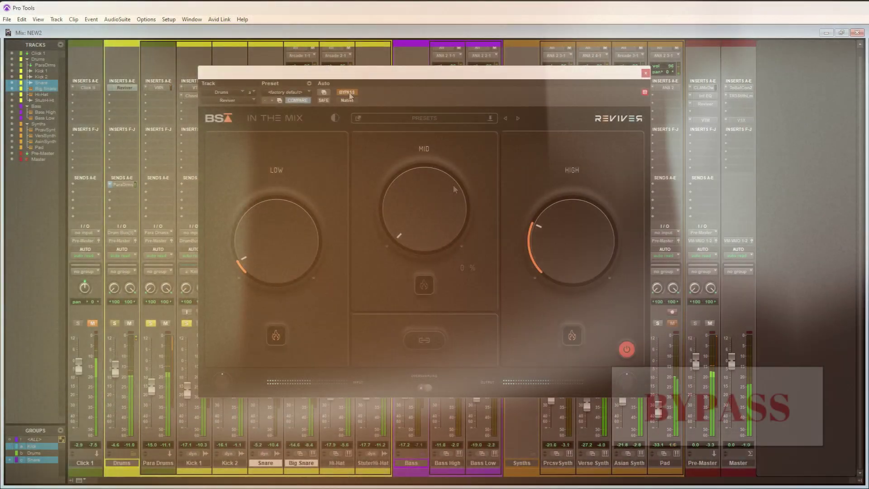
pyautogui.click(347, 91)
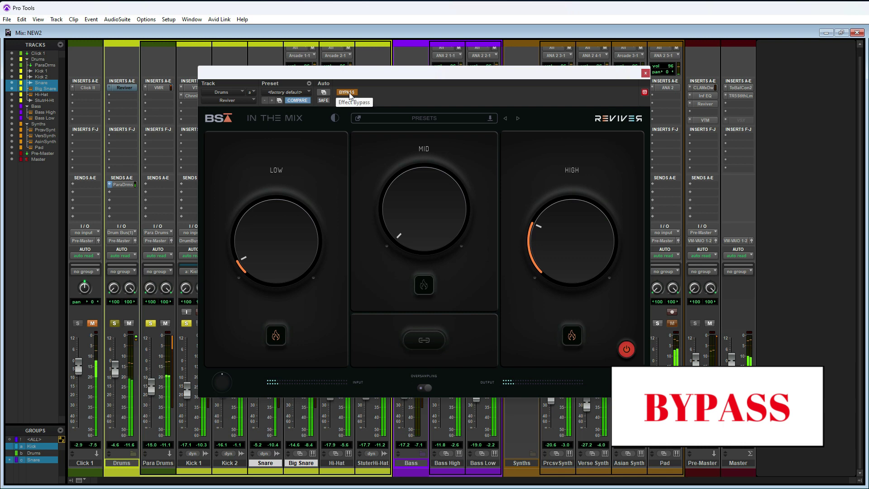
pyautogui.click(347, 93)
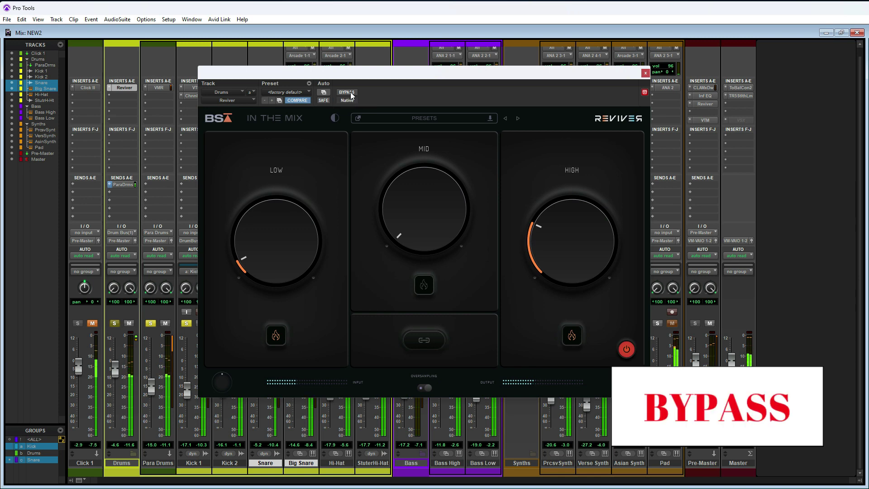
pyautogui.click(351, 94)
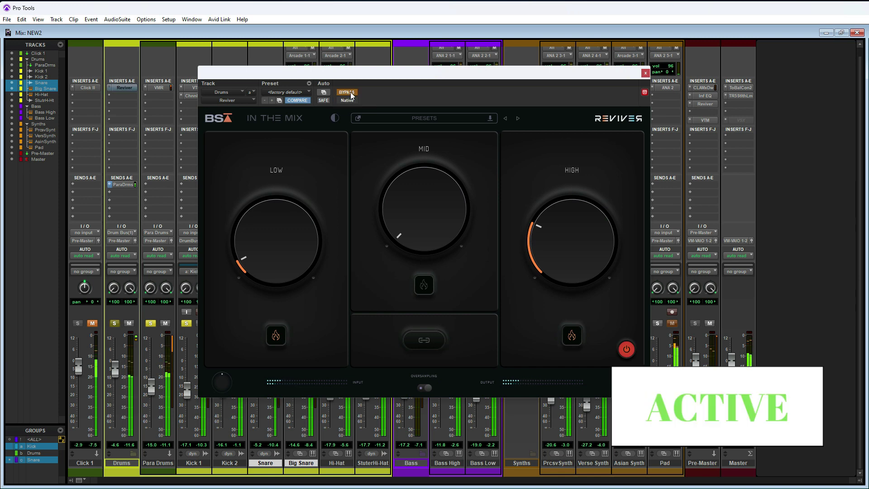
pyautogui.click(351, 94)
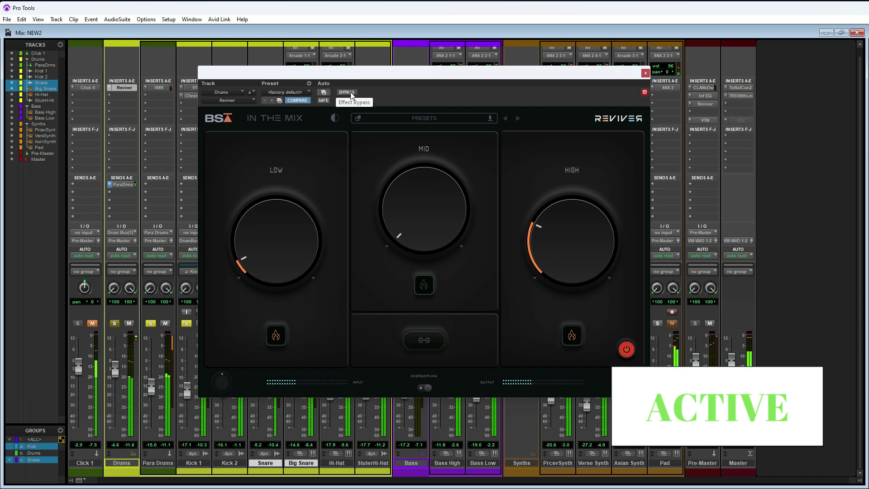
pyautogui.click(351, 94)
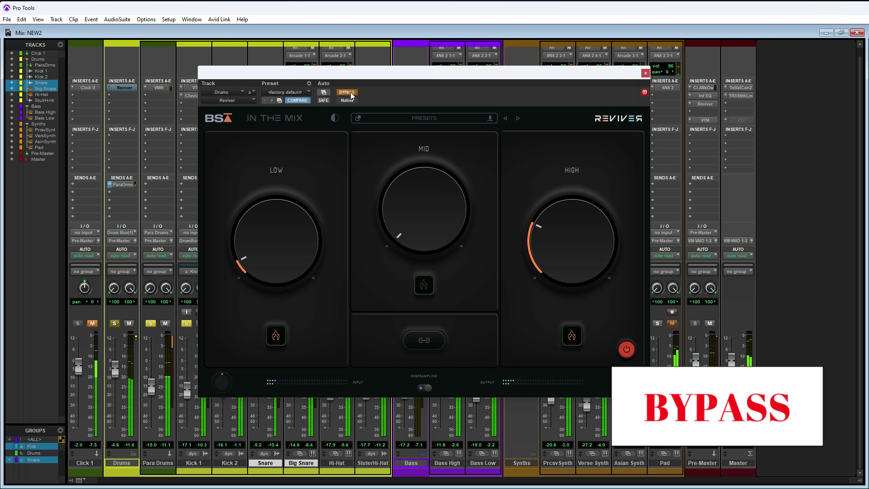
pyautogui.click(352, 93)
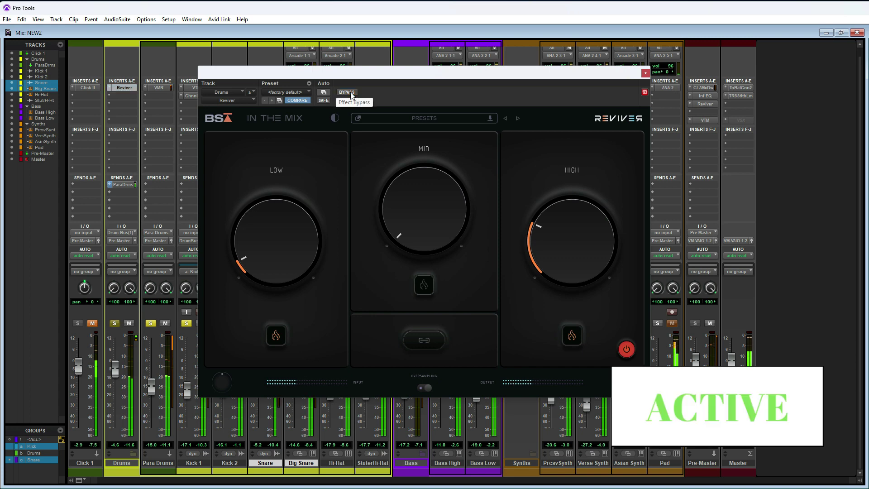
pyautogui.click(351, 94)
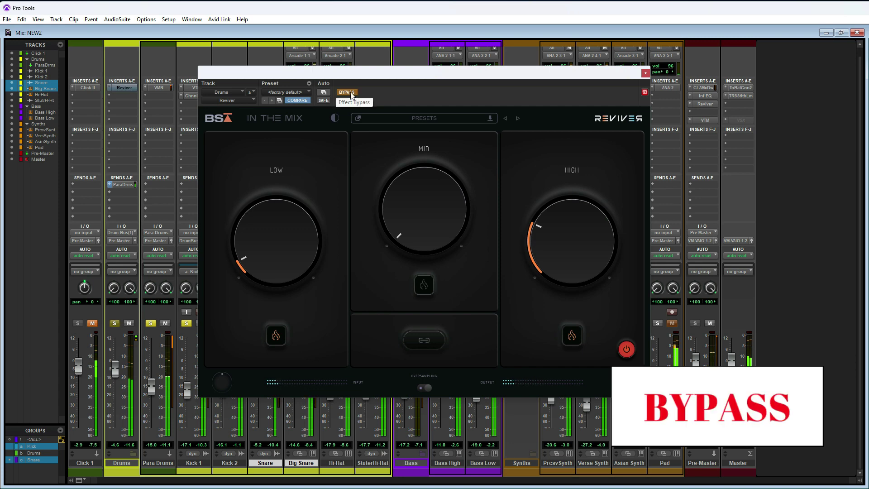
pyautogui.click(352, 94)
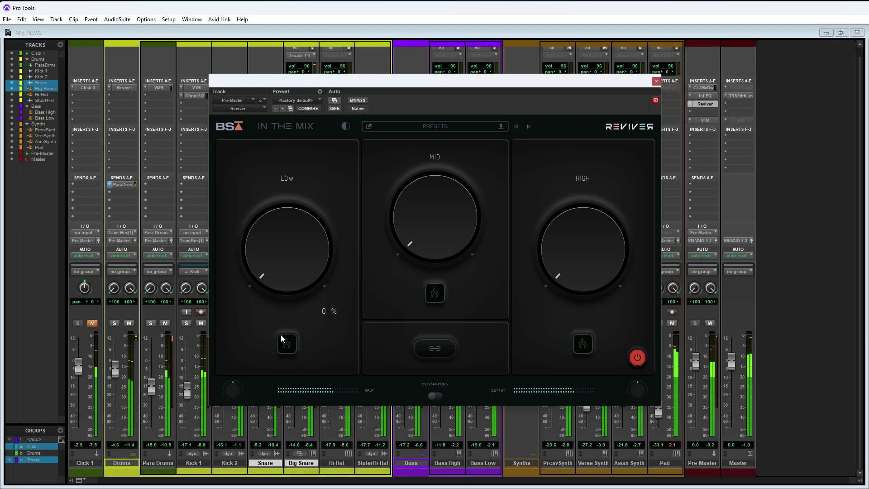
# Step: Set the Low band to 14% with its flame mode on in the Pre-Master Reviver, and compare against bypass
pyautogui.click(284, 342)
pyautogui.moveTo(278, 275)
pyautogui.mouseDown()
pyautogui.moveTo(273, 211)
pyautogui.moveTo(289, 170)
pyautogui.moveTo(292, 292)
pyautogui.moveTo(290, 273)
pyautogui.mouseUp()
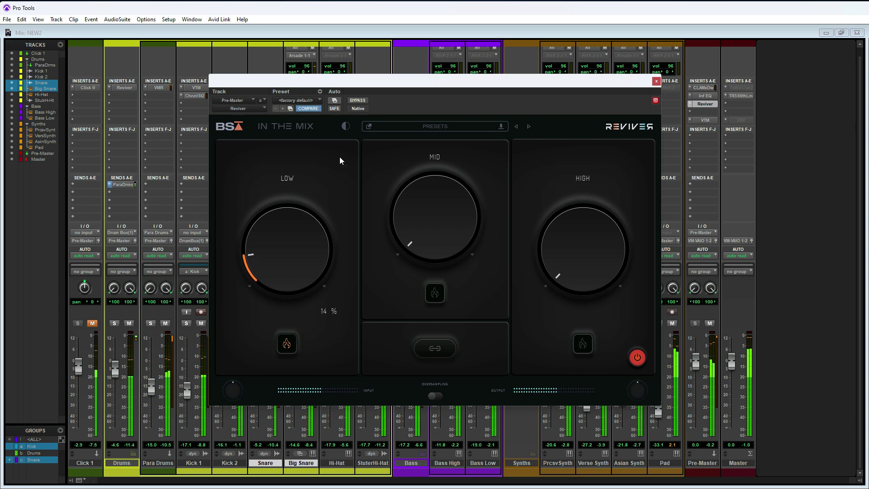
pyautogui.click(359, 100)
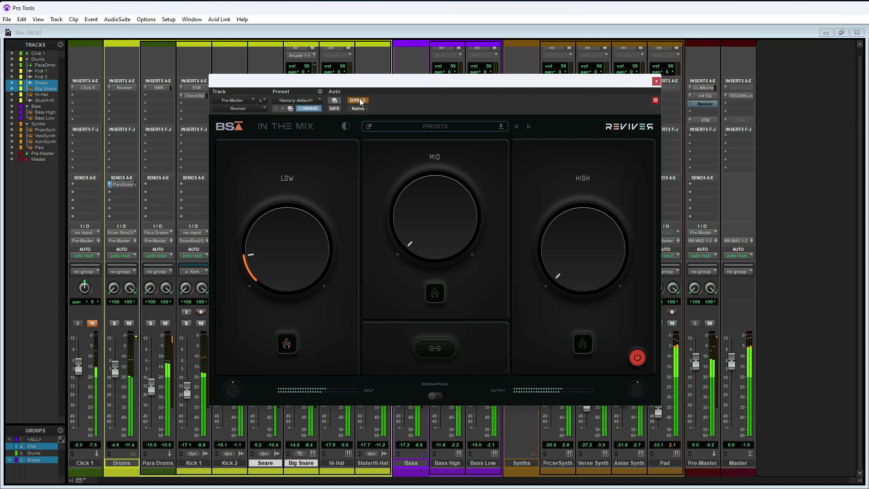
pyautogui.click(361, 101)
# Step: Raise the Mid band to 7% with its flame mode on, and compare against the bypassed effect
pyautogui.moveTo(431, 243)
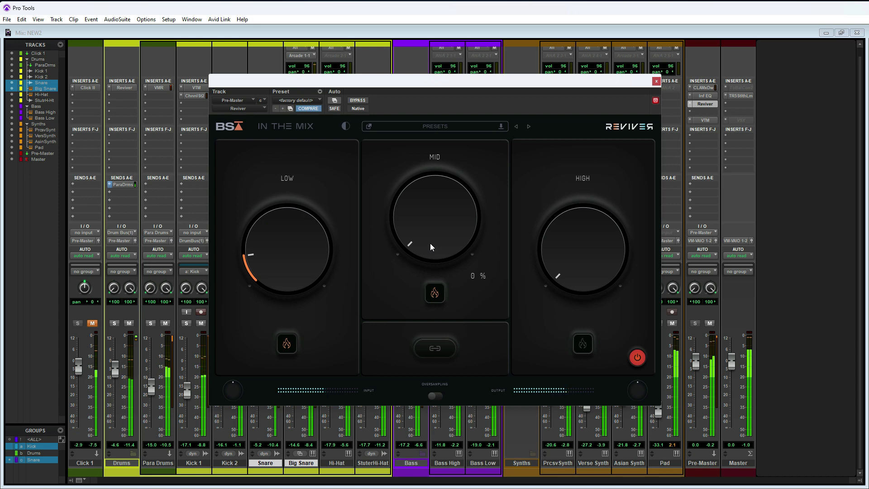
pyautogui.moveTo(428, 240)
pyautogui.mouseDown()
pyautogui.moveTo(413, 188)
pyautogui.moveTo(422, 116)
pyautogui.moveTo(442, 257)
pyautogui.moveTo(434, 242)
pyautogui.mouseUp()
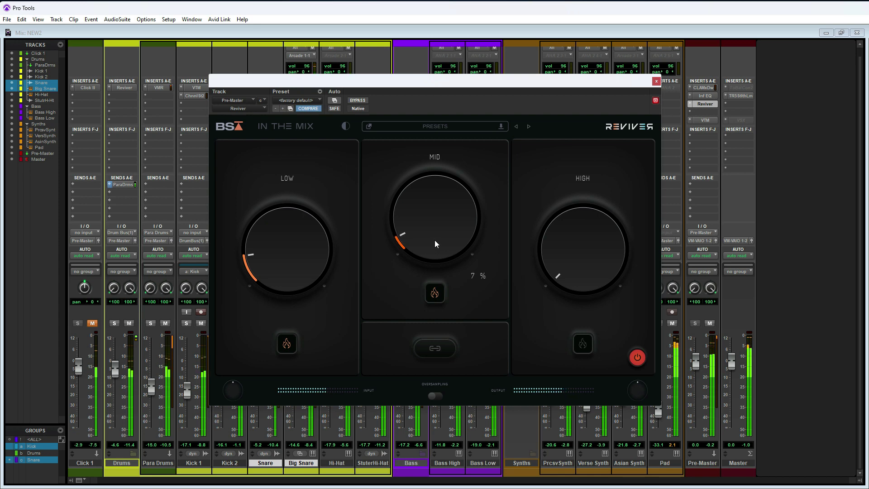
pyautogui.click(357, 100)
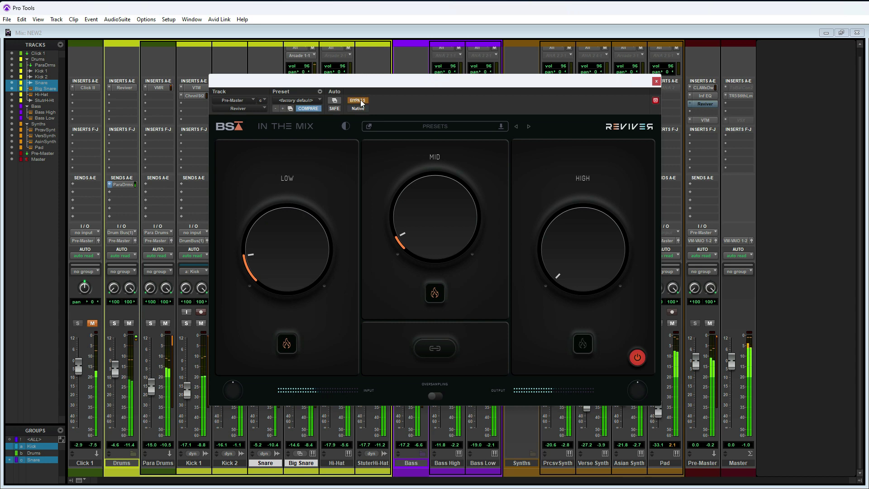
pyautogui.click(361, 99)
# Step: Raise the High band to 13% with its flame mode on, and compare against the bypassed effect
pyautogui.moveTo(575, 283)
pyautogui.mouseDown()
pyautogui.moveTo(555, 191)
pyautogui.moveTo(566, 162)
pyautogui.moveTo(576, 270)
pyautogui.mouseUp()
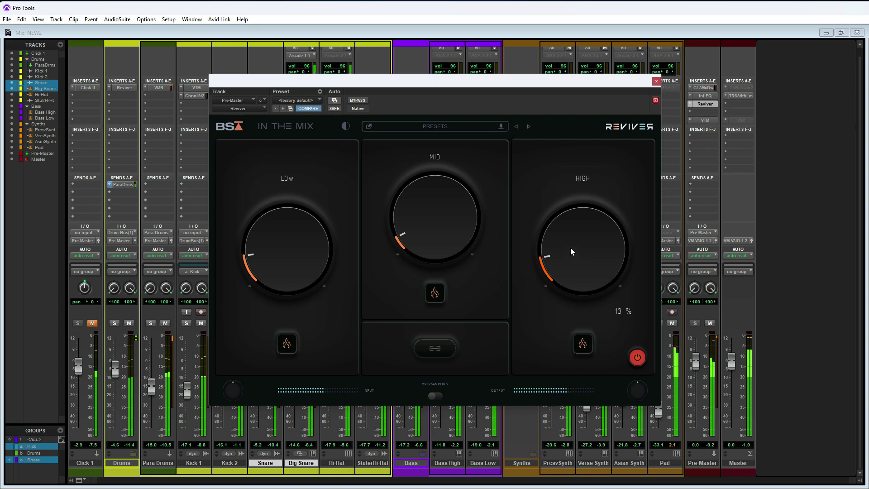
pyautogui.click(356, 102)
pyautogui.click(356, 101)
# Step: Compare the full mix with Reviver bypassed and active on the Pre-Master, leaving the effect active
pyautogui.moveTo(557, 265)
pyautogui.click(357, 101)
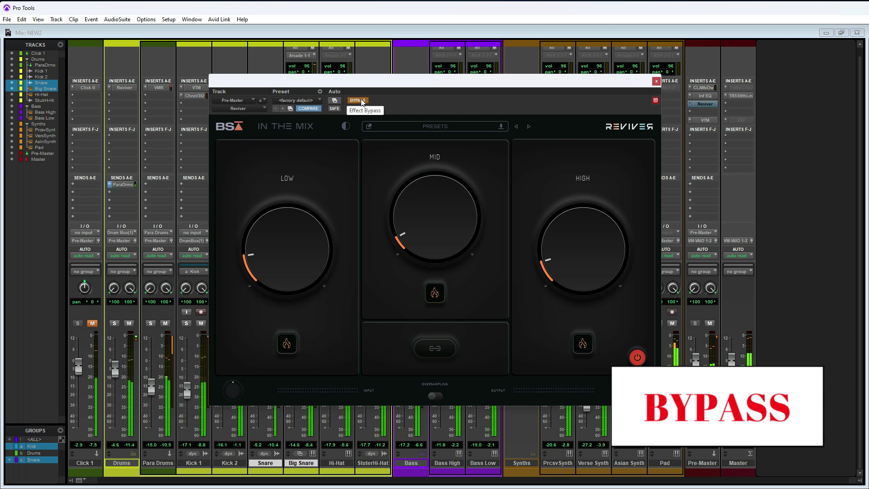
pyautogui.click(362, 101)
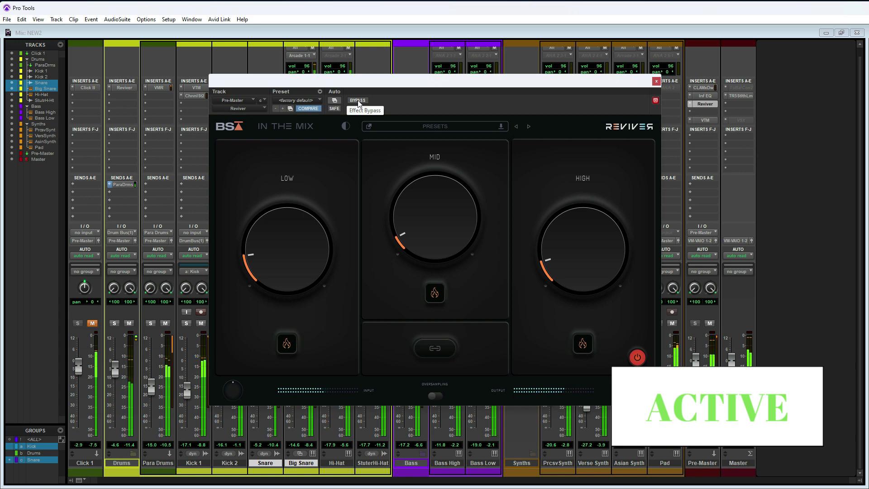
pyautogui.click(358, 100)
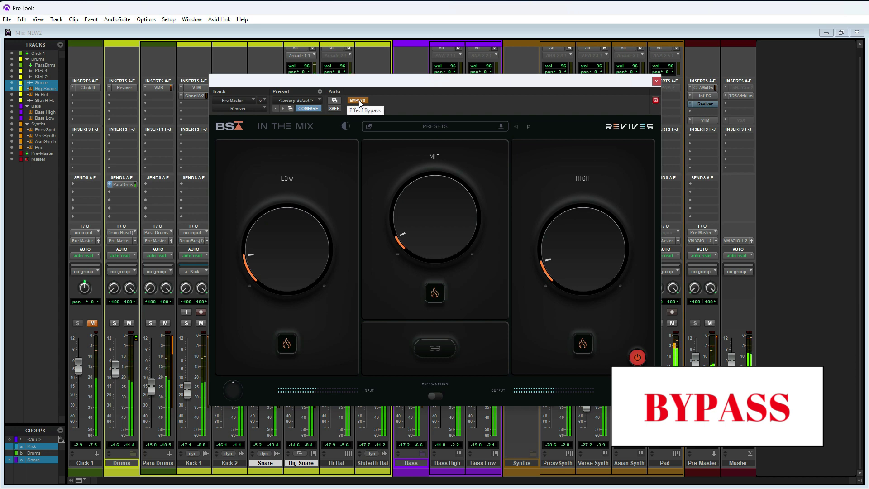
pyautogui.click(361, 102)
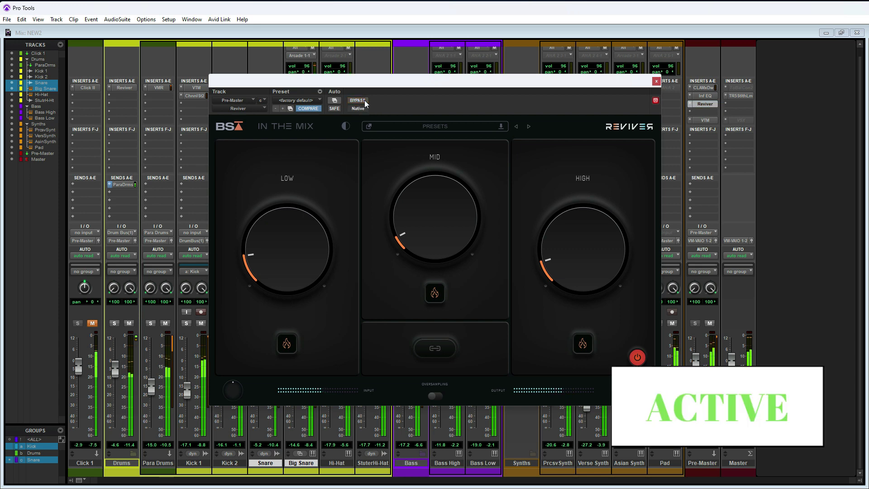